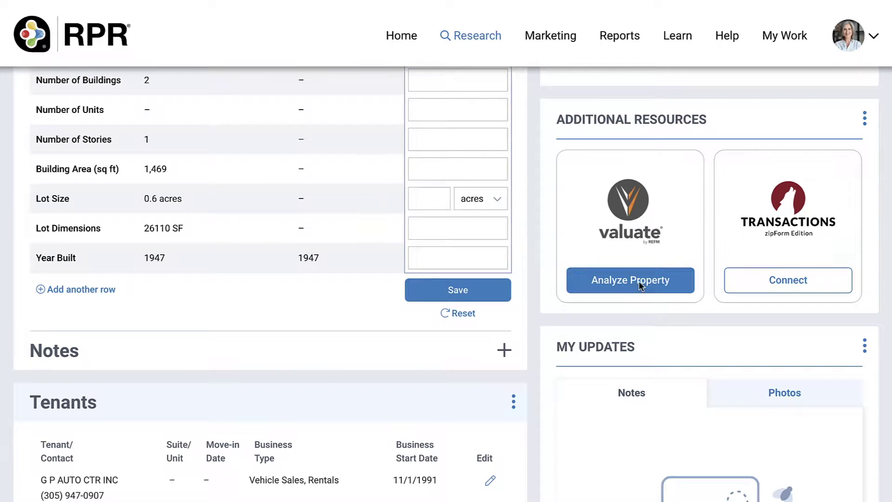
Launch Valuate's Analyze Property for 14720 W Dixie Hwy and continue past the welcome dialog
click(639, 283)
scroll(702, 288, down, 2)
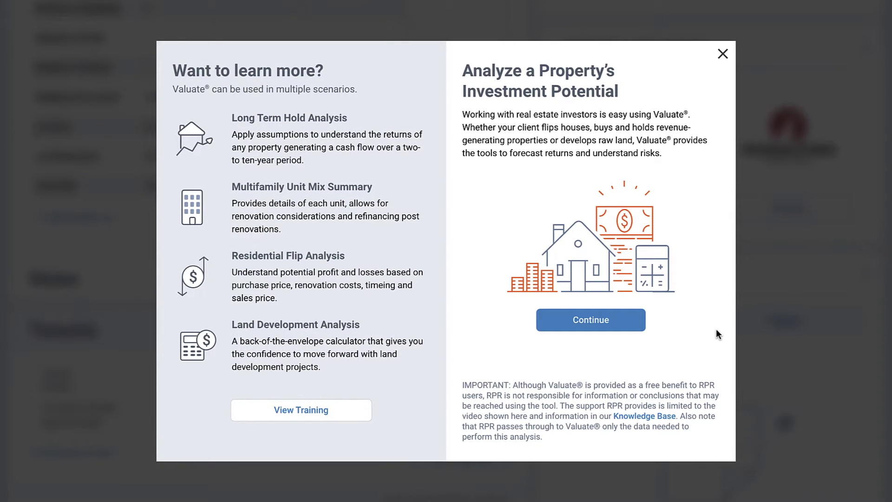
click(604, 319)
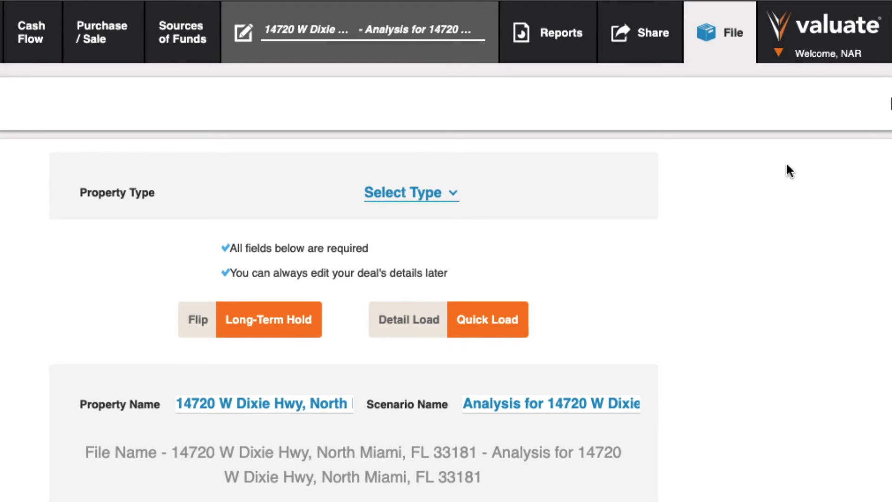
Start a new Back of the Envelope calculation and bring up its project type list
click(720, 41)
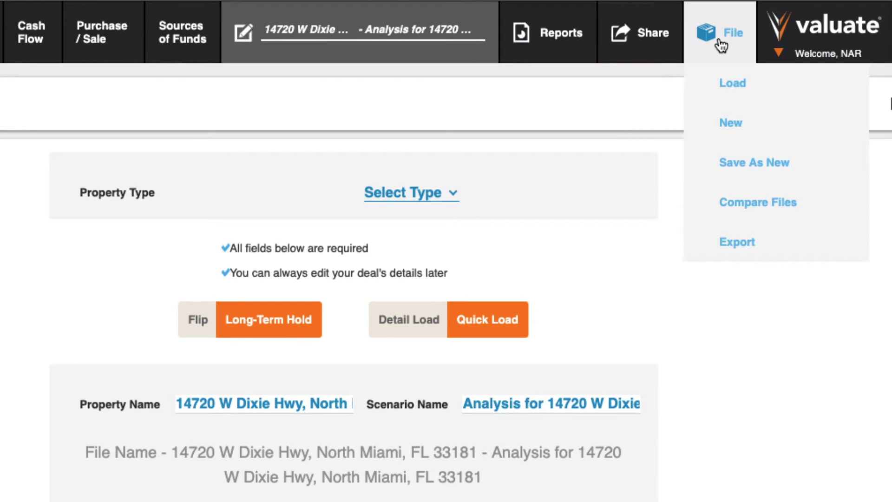
mouse_move(727, 123)
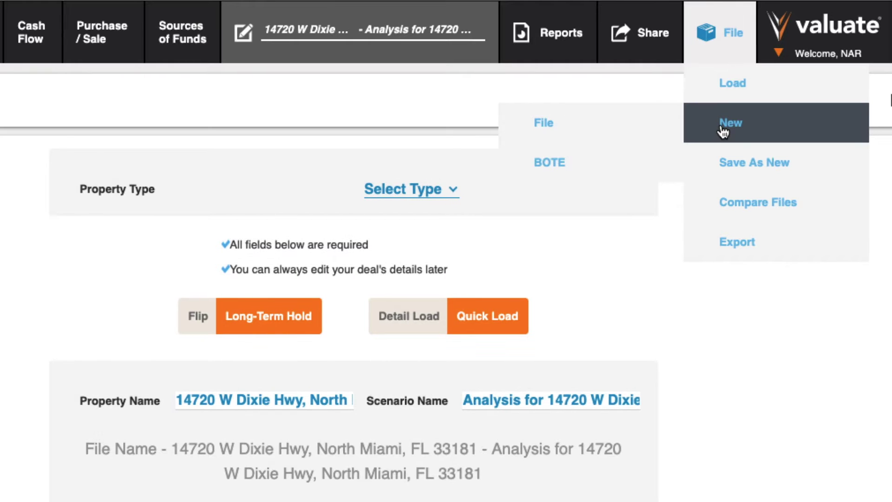
click(612, 175)
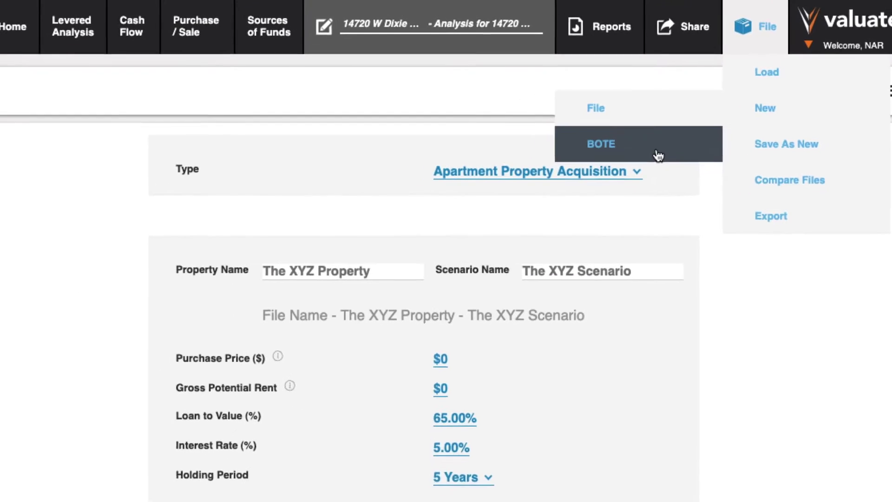
click(665, 161)
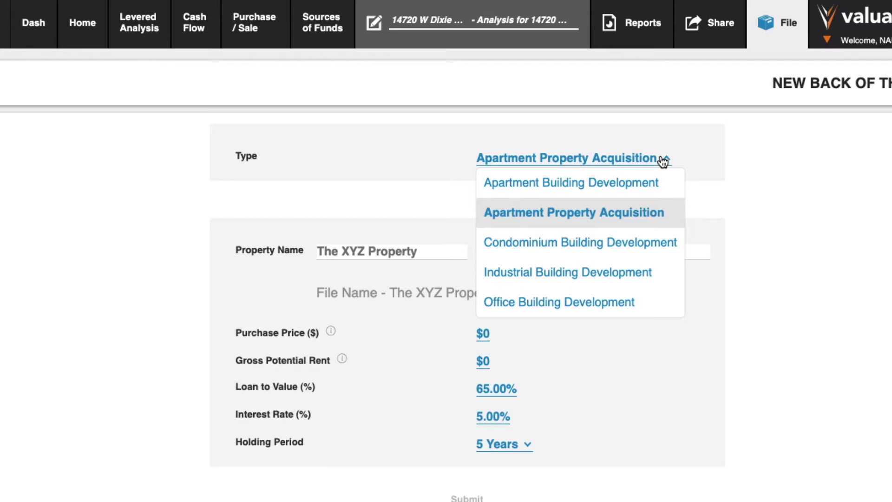
Submit an Office Building Development BOTE named 'Office BOTE' with $1,575,000 land, 0.75 FAR, $50 rent
click(620, 310)
scroll(639, 279, down, 2)
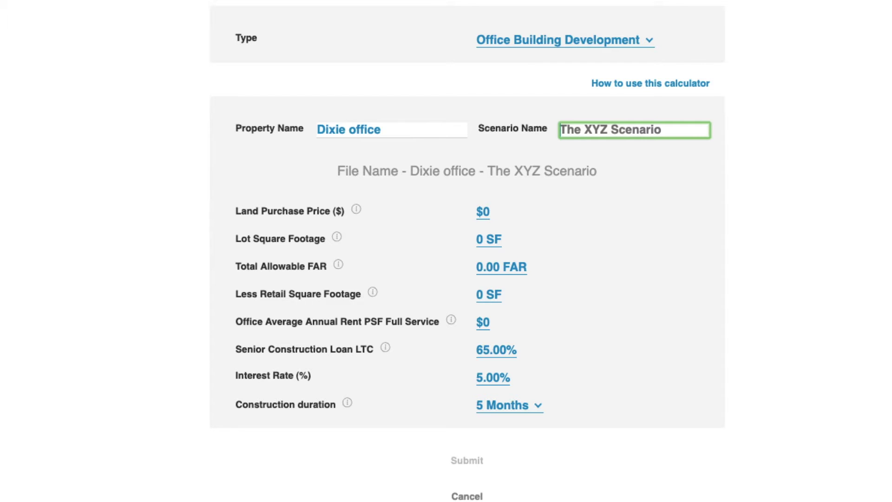
text(Office BOTE)
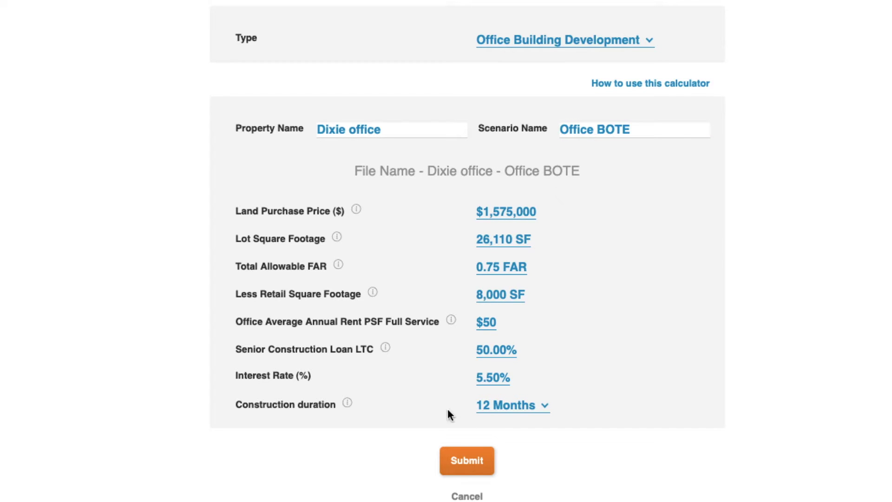
click(467, 461)
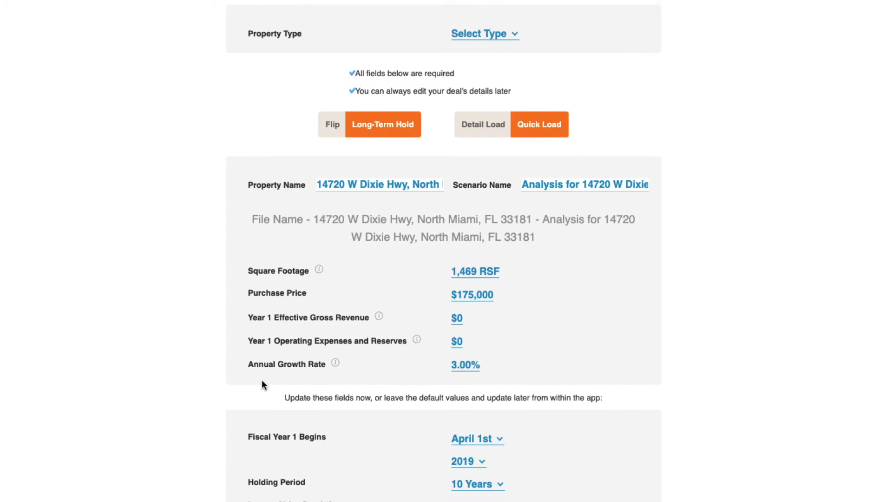
Set 60% loan-to-value and 5.50% interest, then submit to generate the long-term hold analysis
click(481, 34)
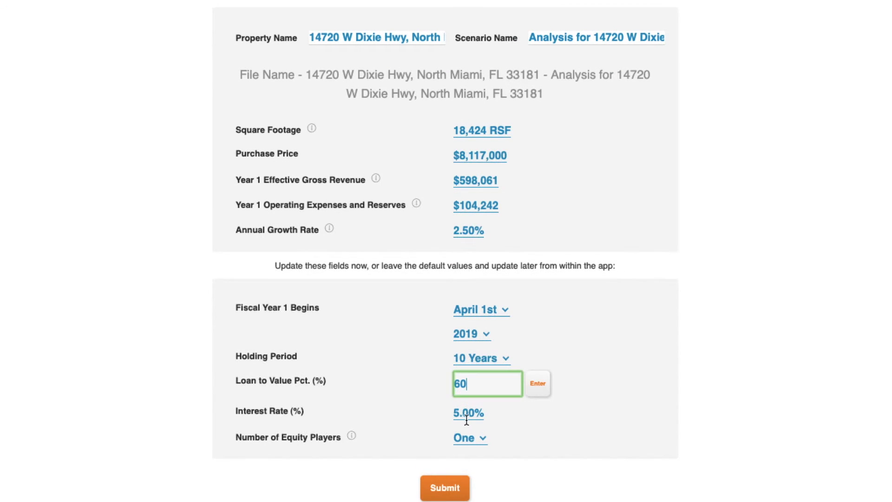
key(Return)
click(469, 408)
text(5.5)
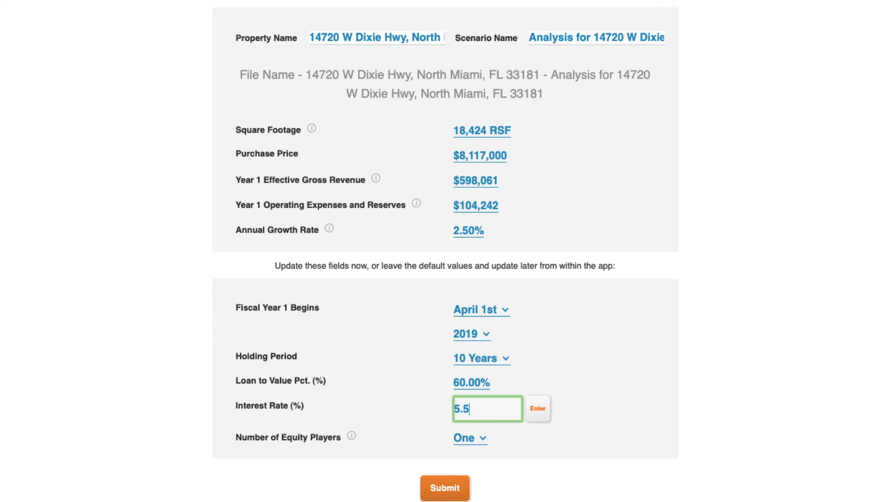
key(Return)
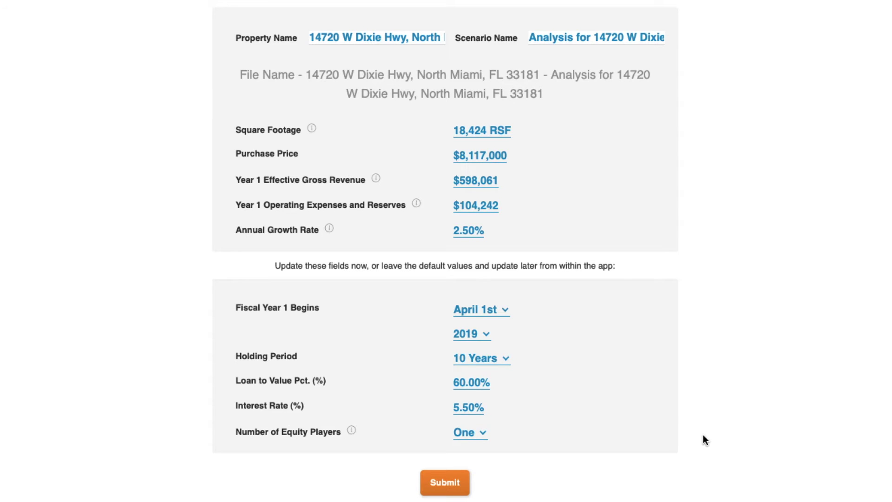
scroll(703, 435, down, 2)
key(Return)
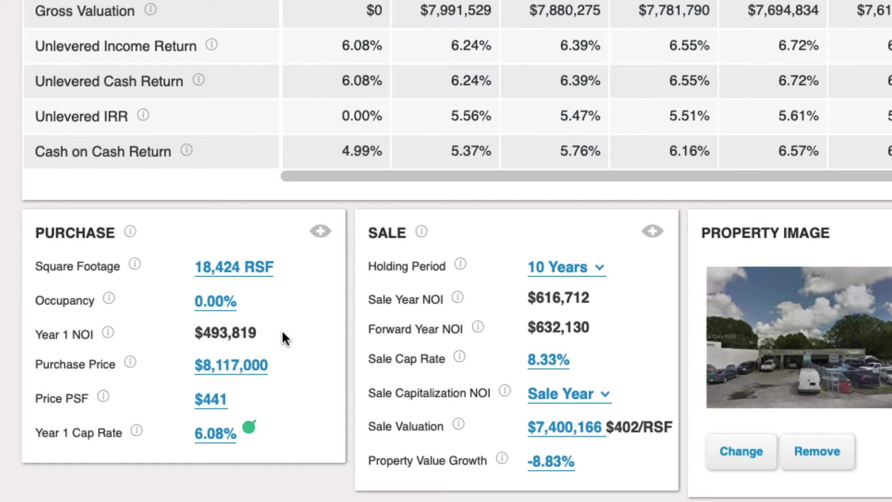
Raise the Purchase panel's Year 1 cap rate to 6.50%
click(215, 433)
text(6.5)
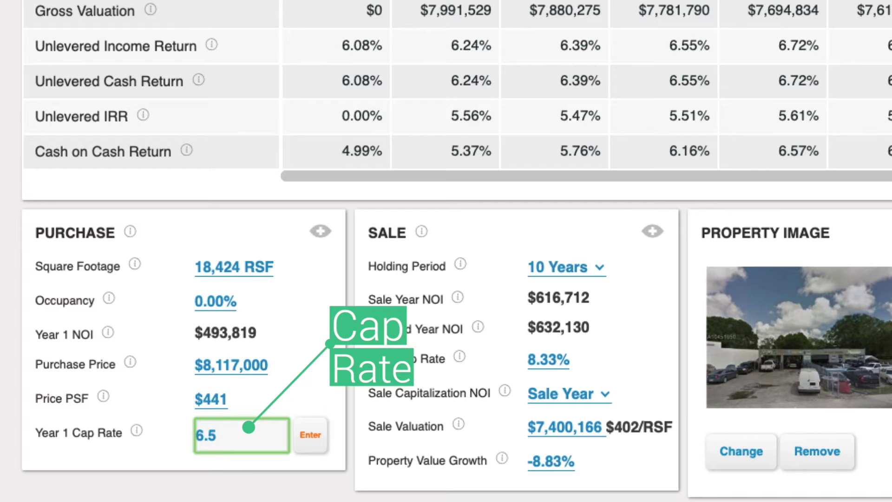
click(302, 444)
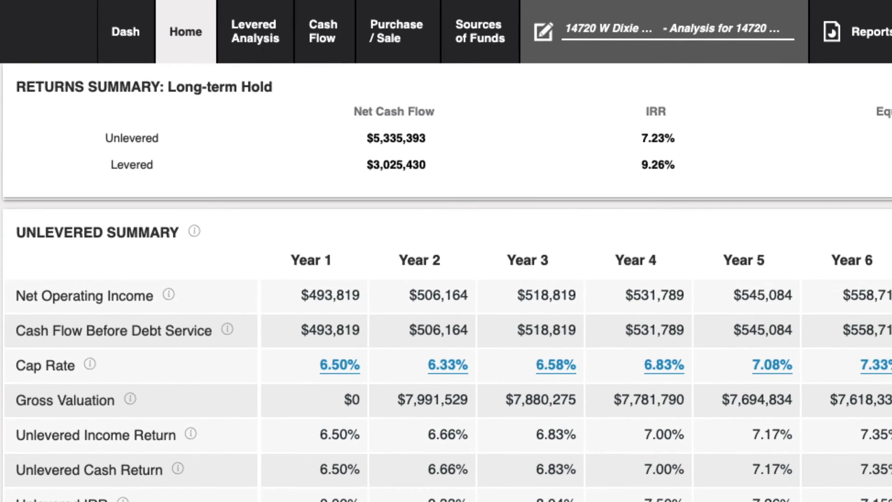
Scroll through the Cash Flow page's monthly revenue, expense and NOI projections
click(323, 31)
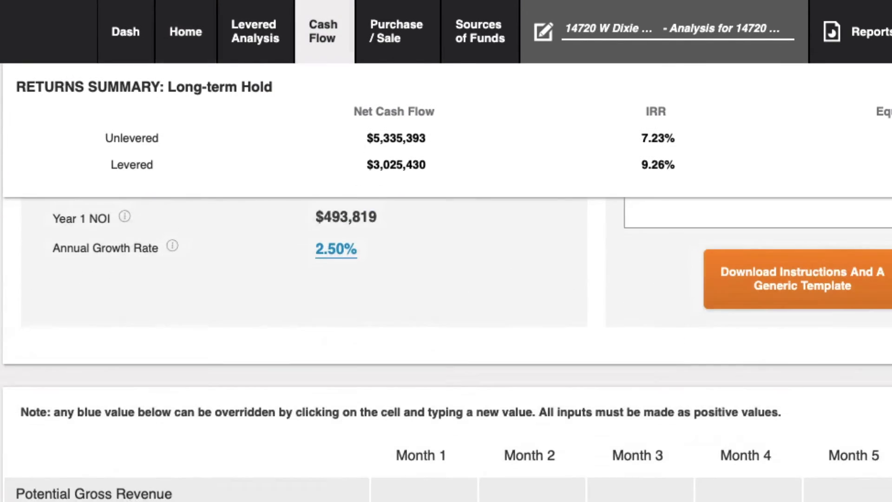
scroll(446, 251, down, 7)
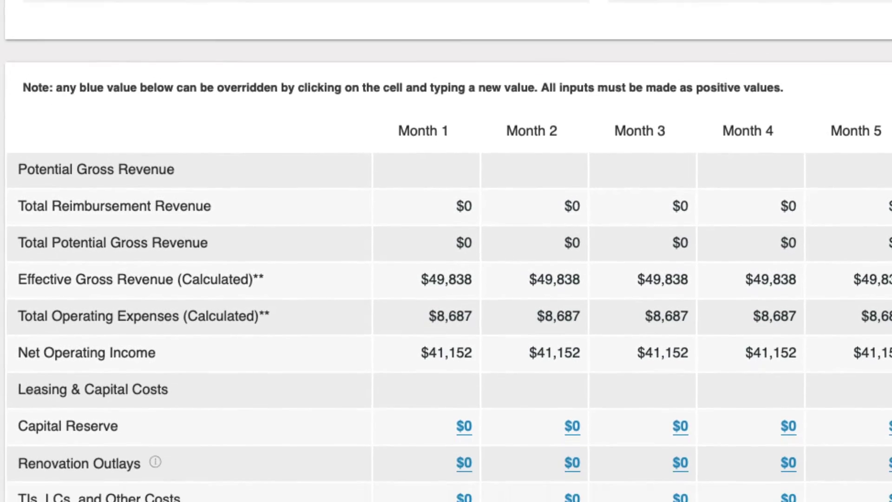
scroll(446, 250, up, 2)
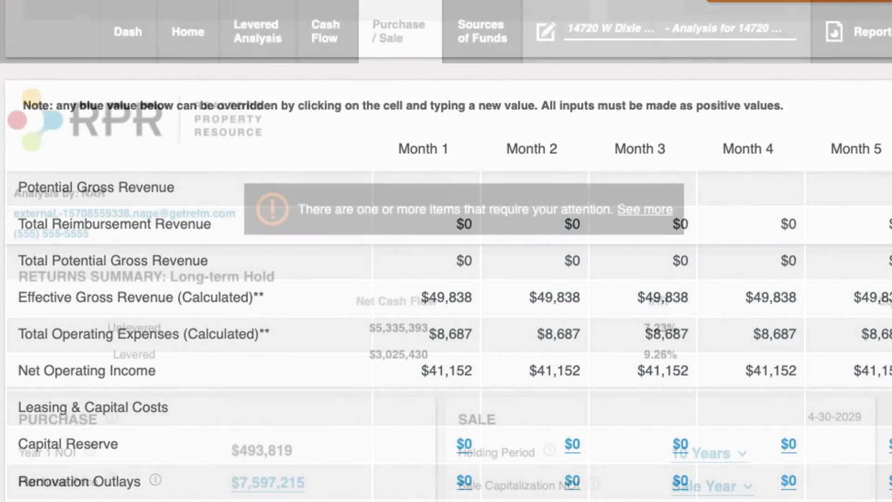
scroll(446, 251, down, 1)
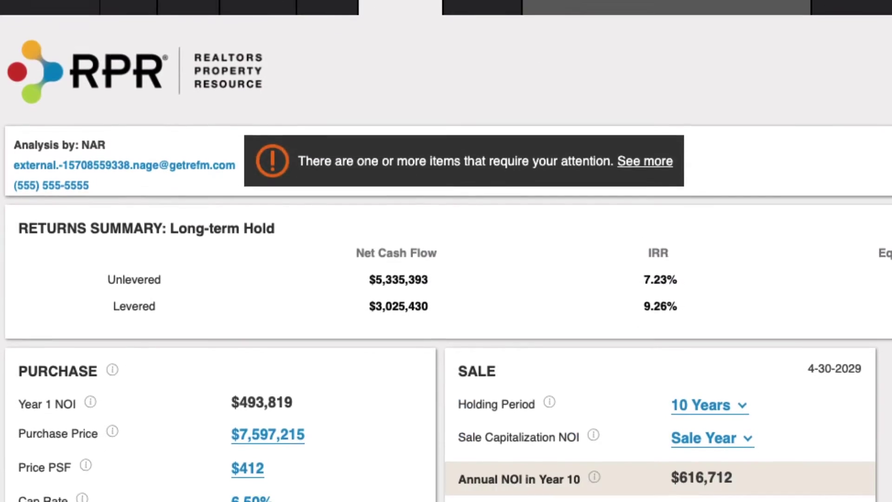
scroll(446, 251, down, 8)
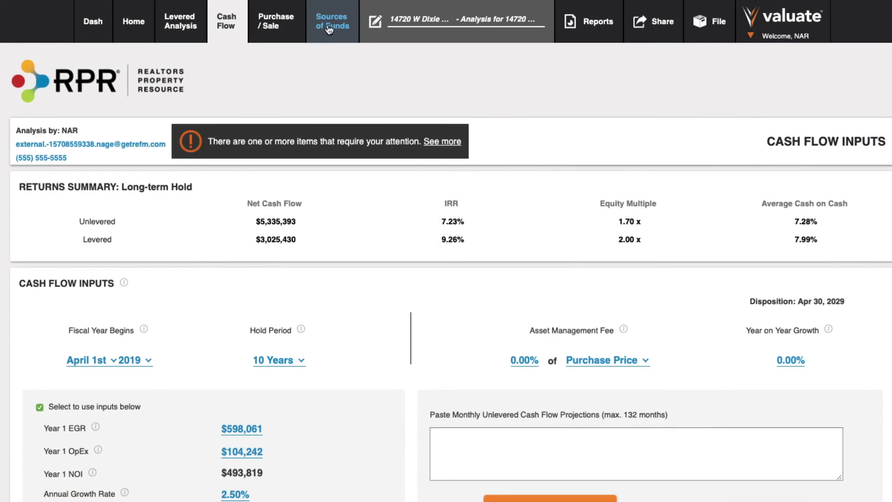
Generate a public share link for the long-term hold analysis
click(653, 21)
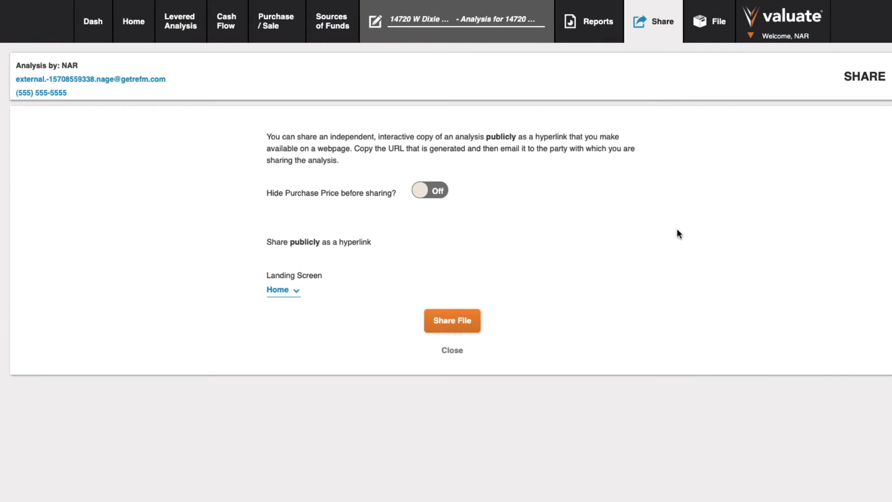
click(452, 320)
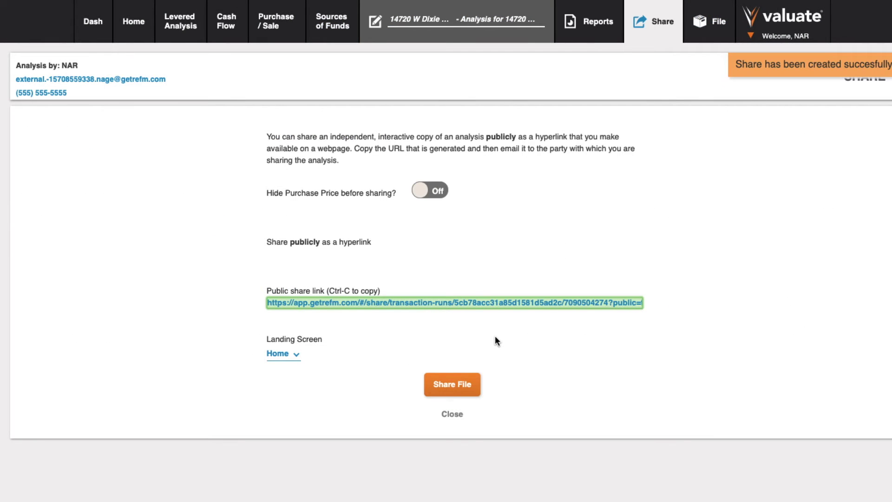
click(709, 21)
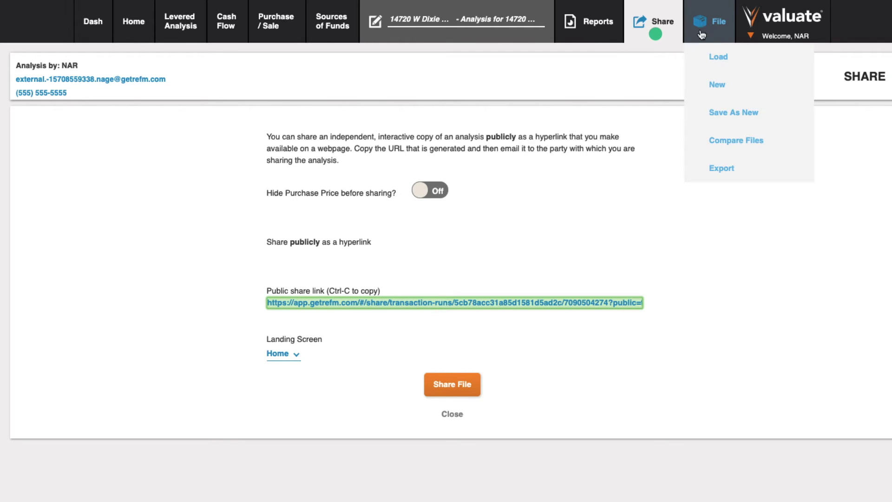
mouse_move(724, 175)
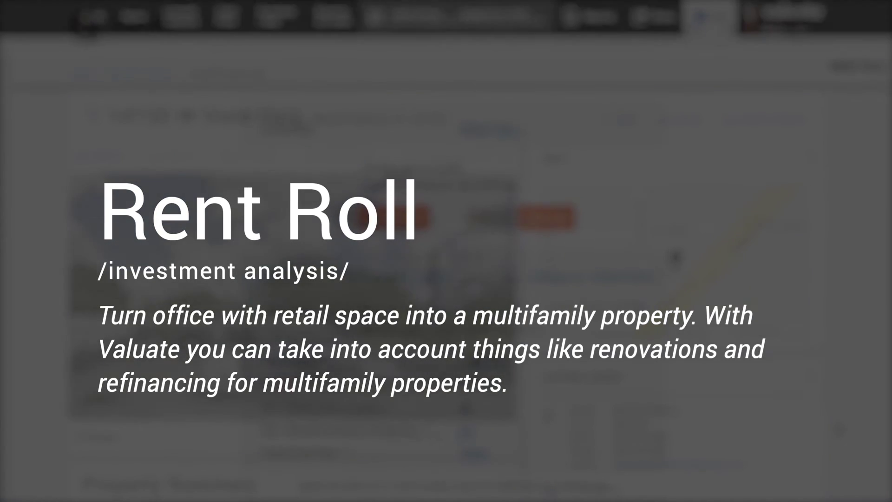
Set up a Multi-Family with Retail hold at $9,500,000 with 2.5% income growth
click(502, 25)
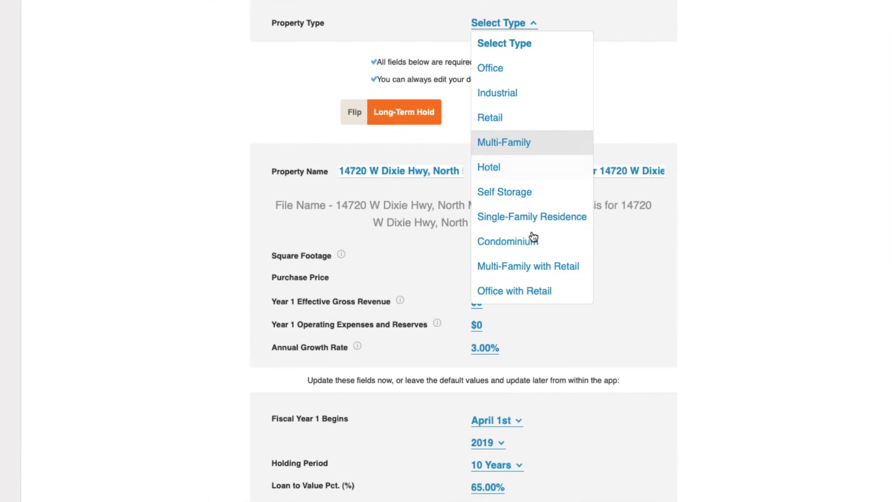
click(548, 265)
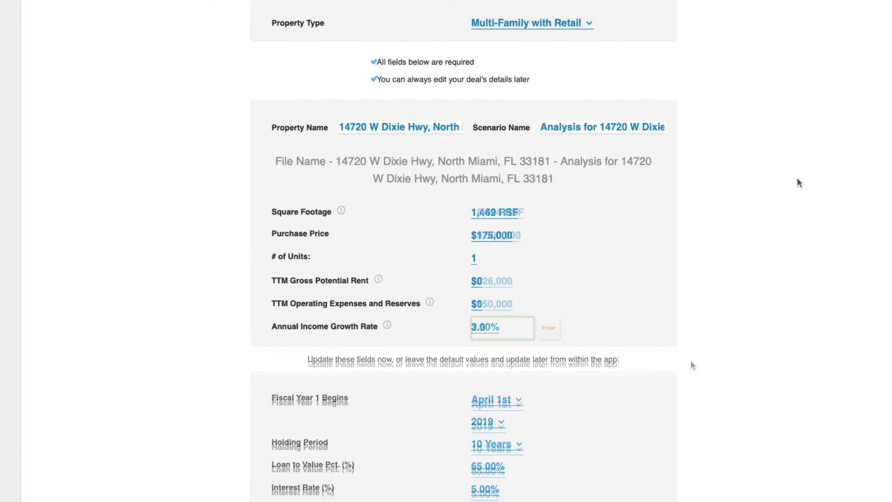
scroll(716, 335, down, 4)
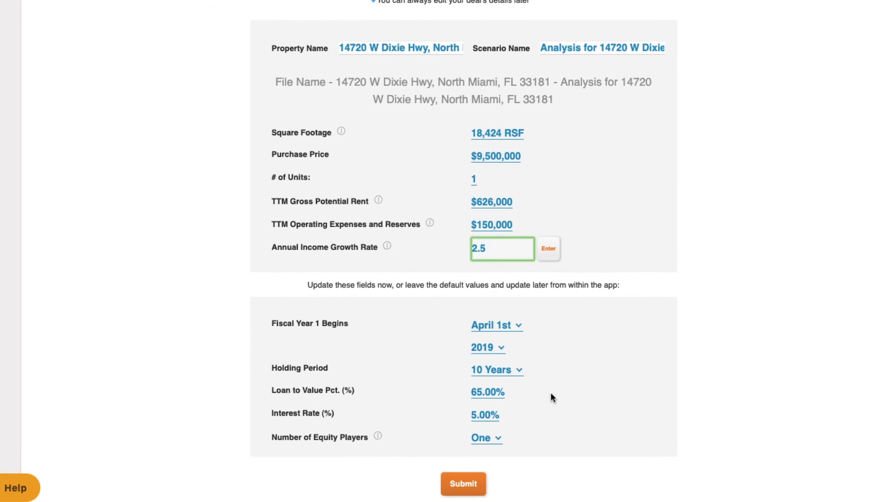
click(615, 407)
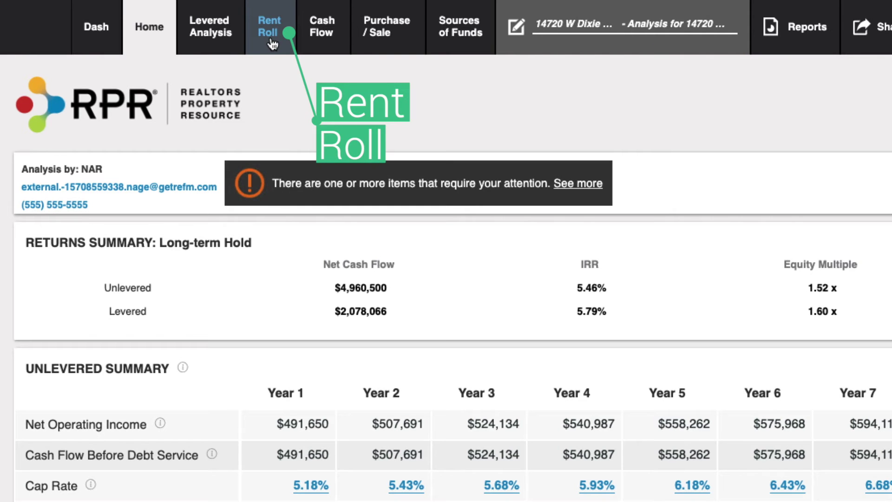
Show the rent roll as a unit mix summary and expand the unit type choices
click(271, 42)
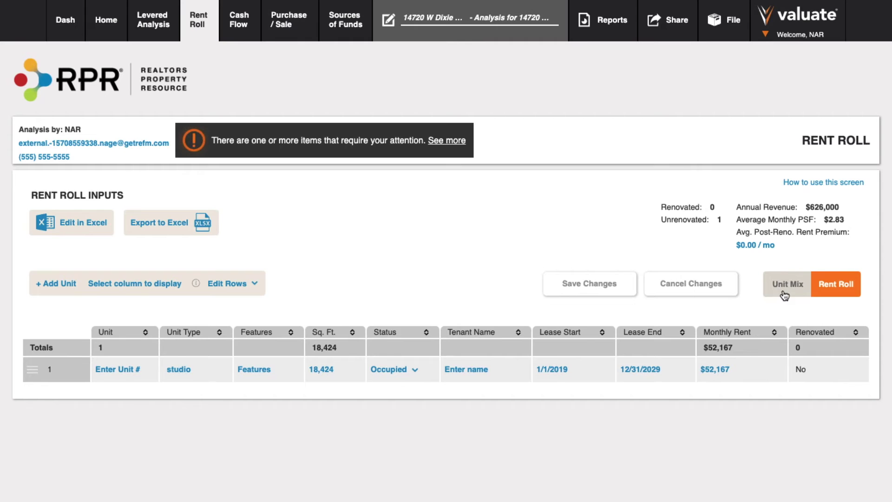
click(784, 288)
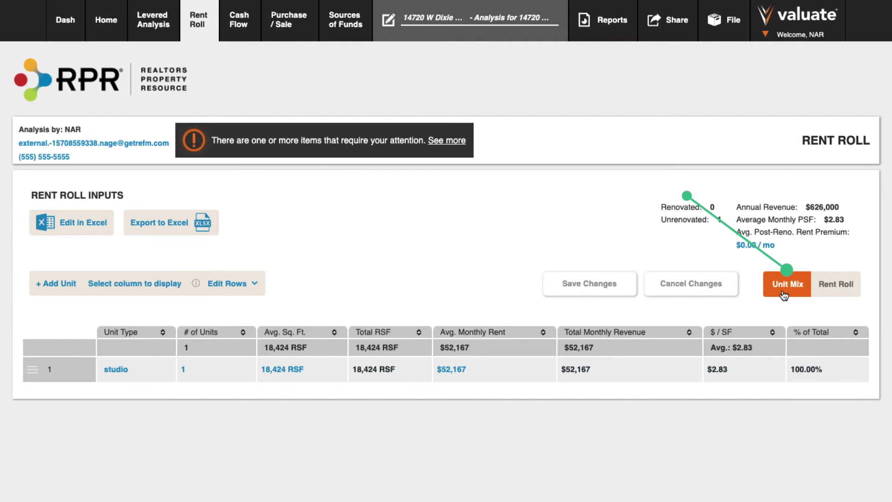
click(116, 369)
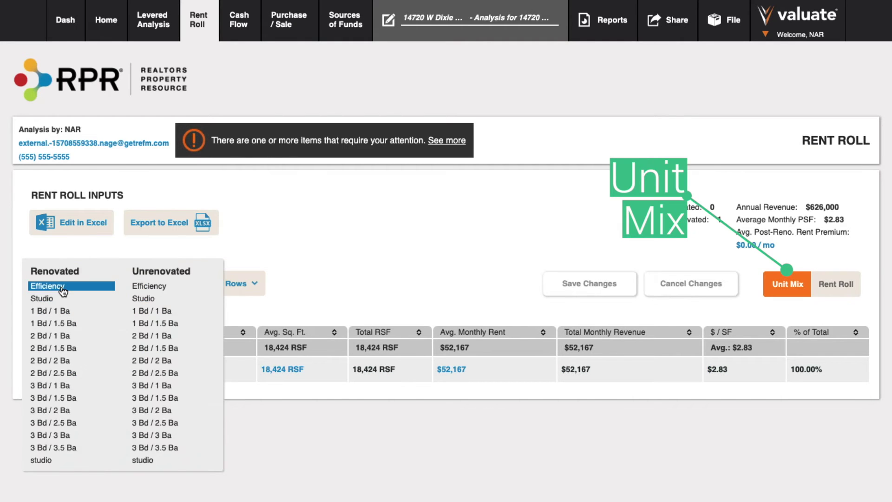